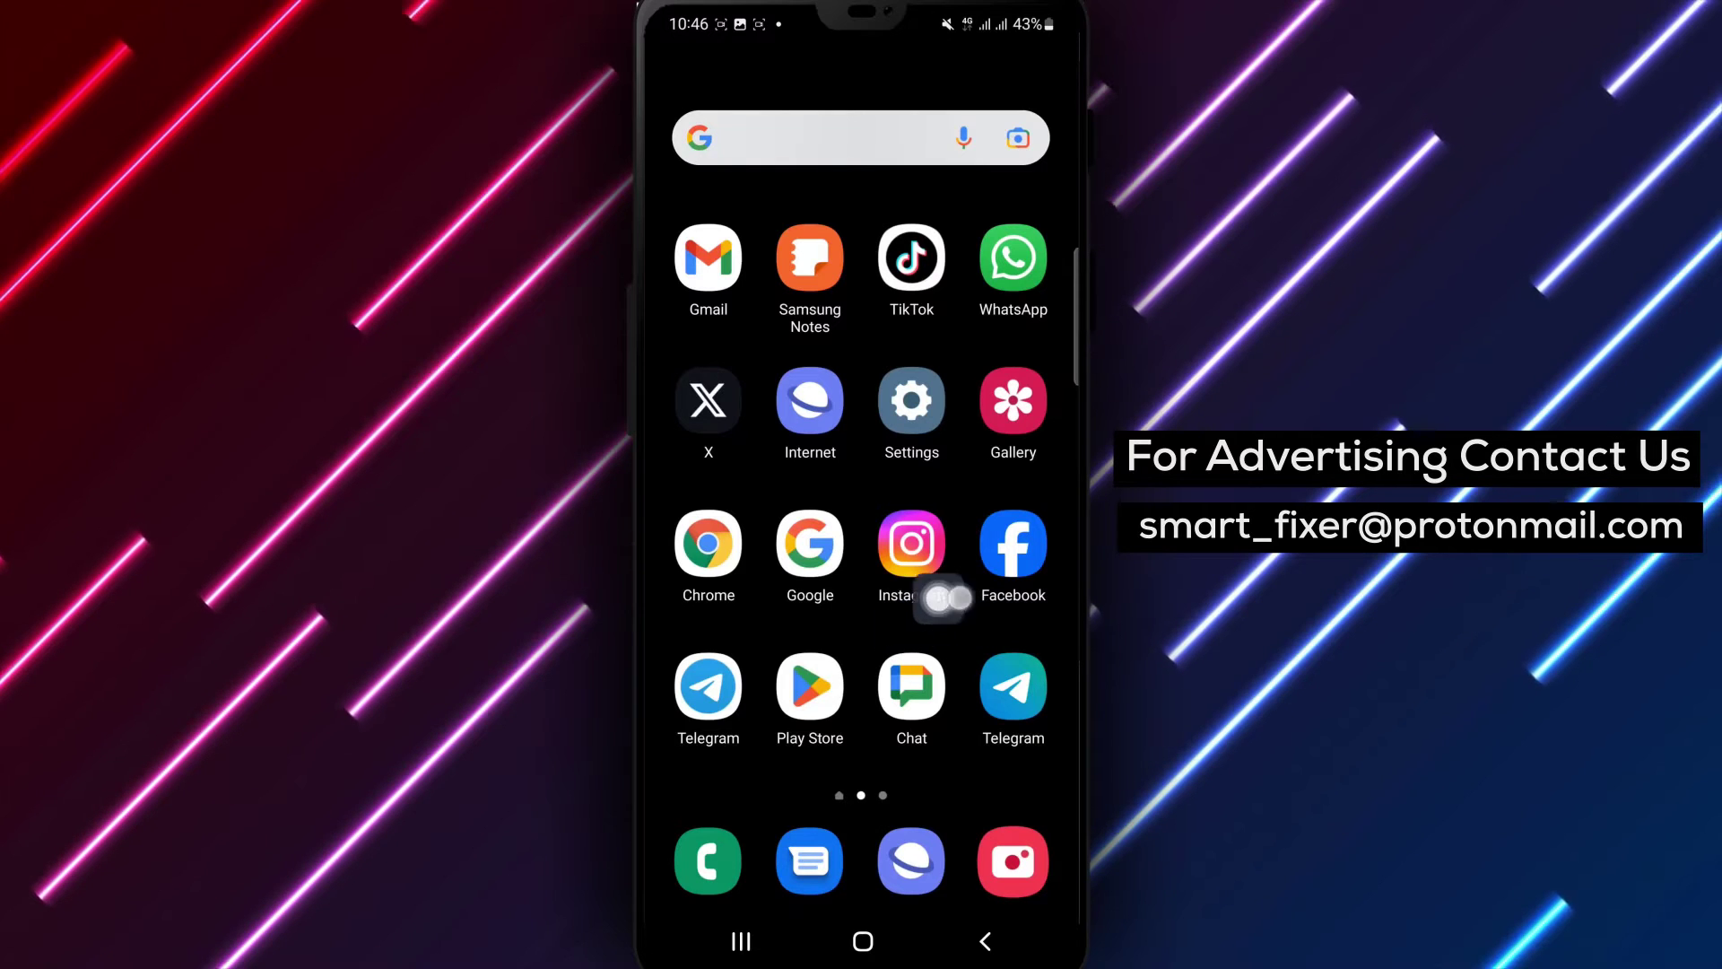
Step: Launch WhatsApp and go to the Ggg group chat in the Hi community
click(990, 347)
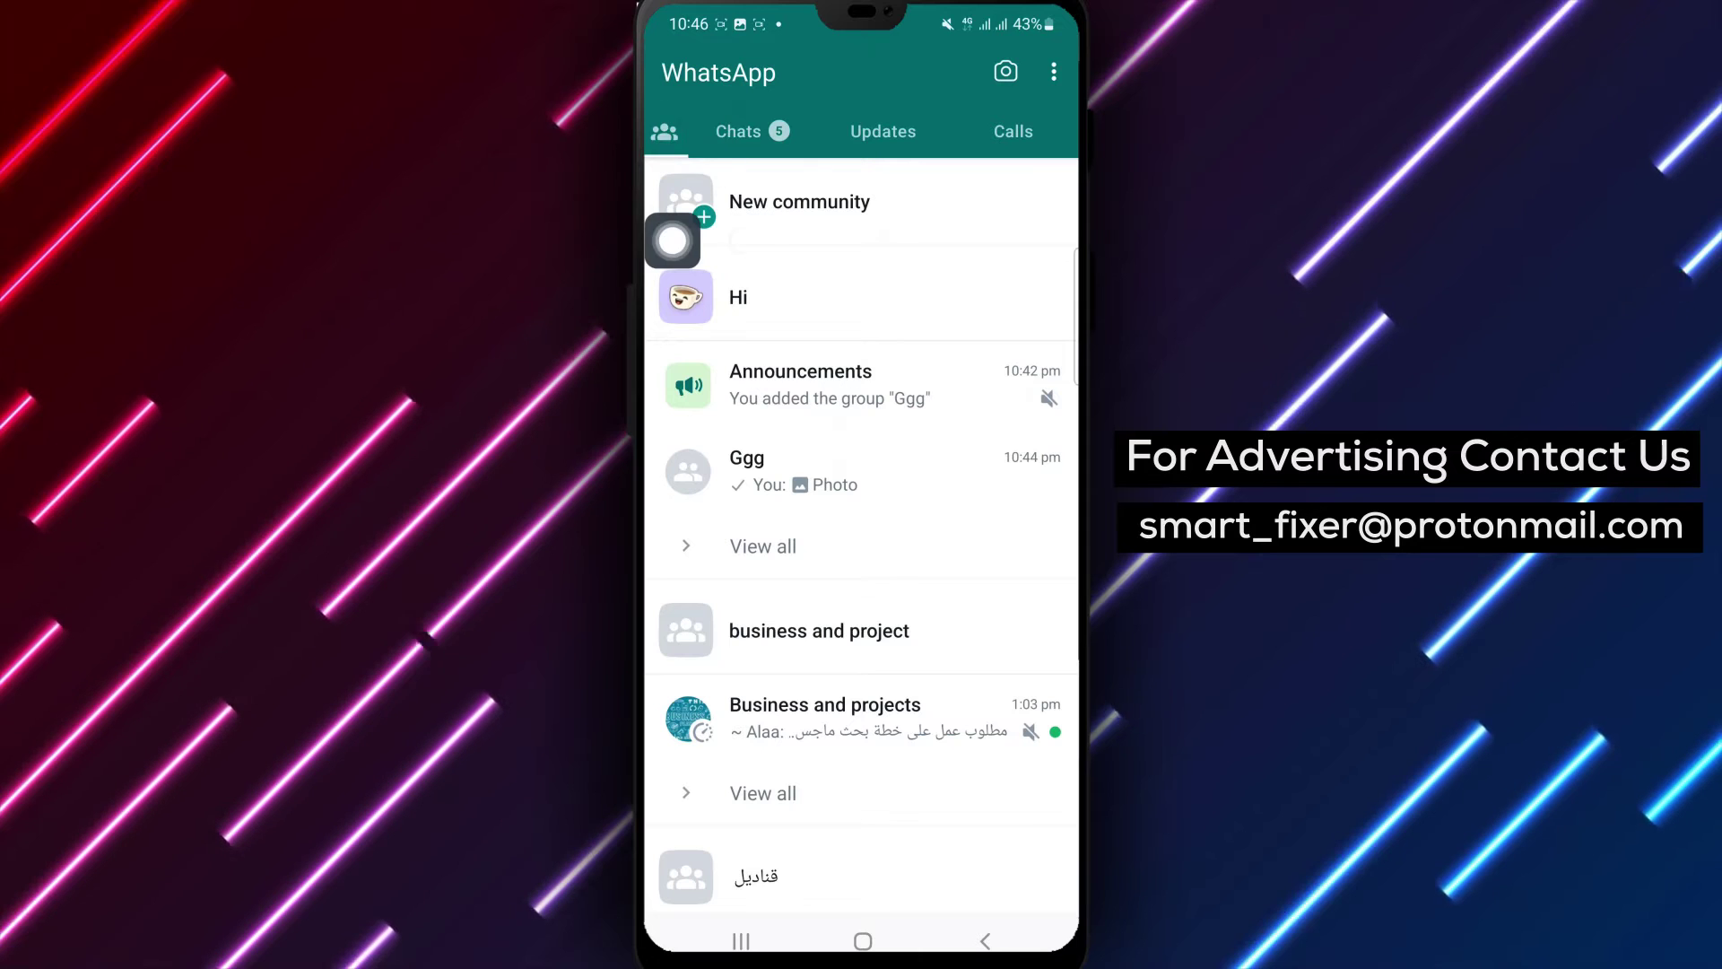
click(684, 293)
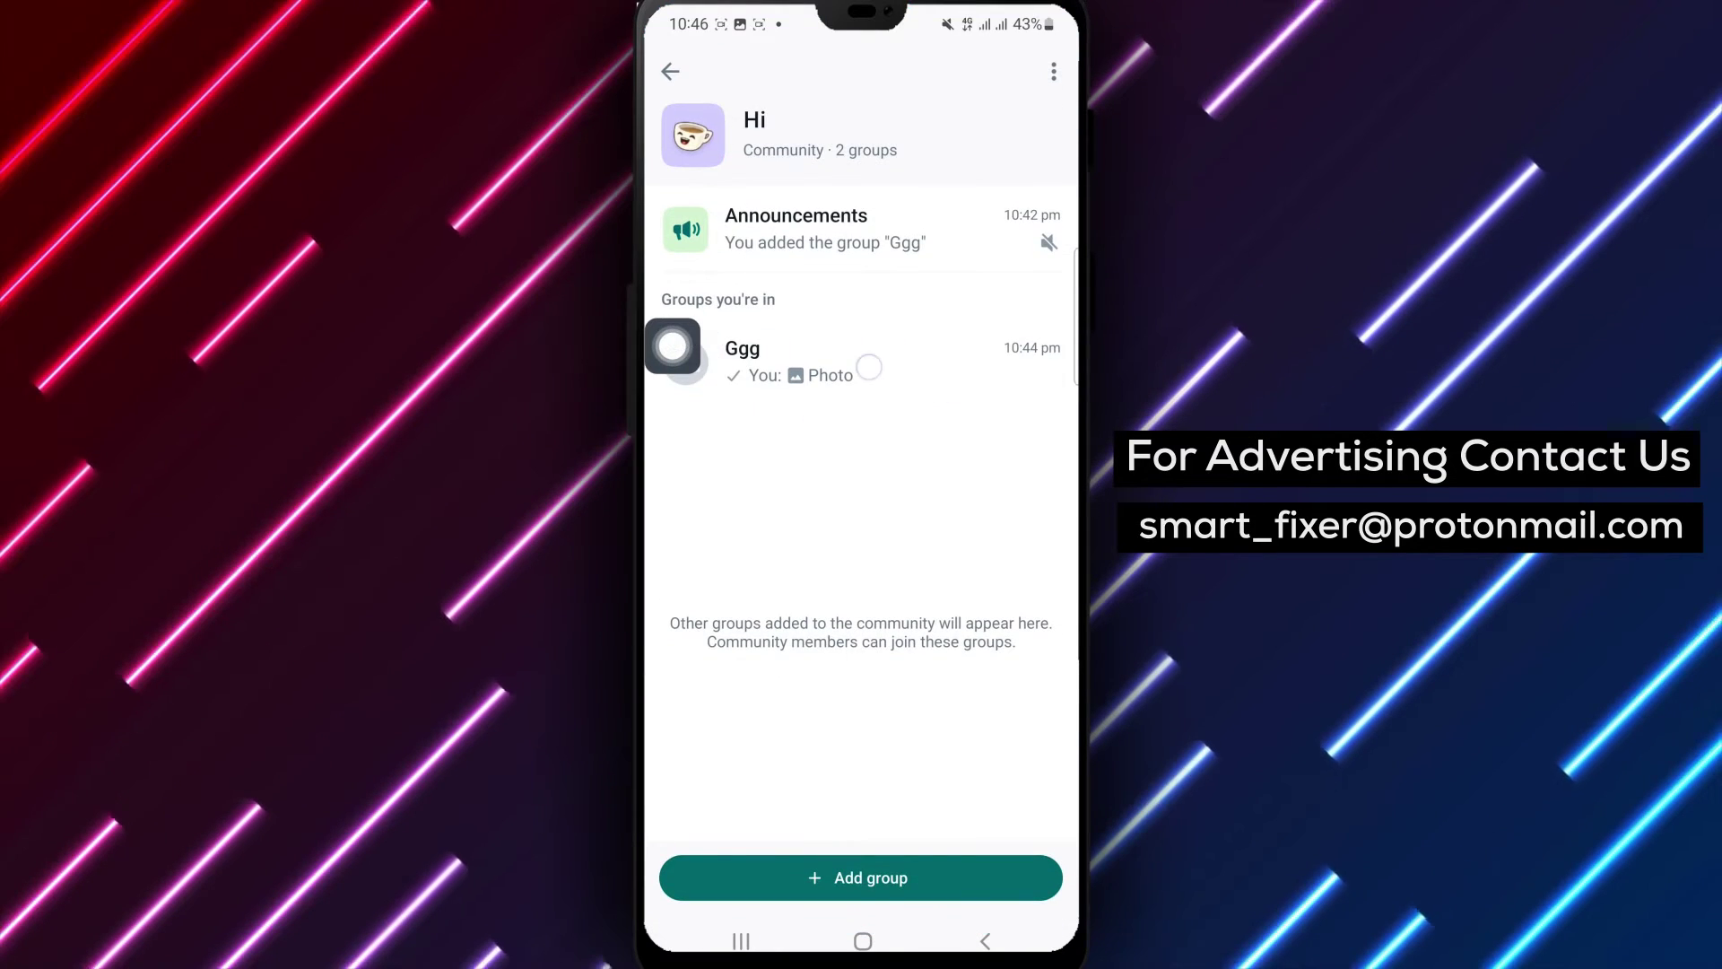
click(677, 353)
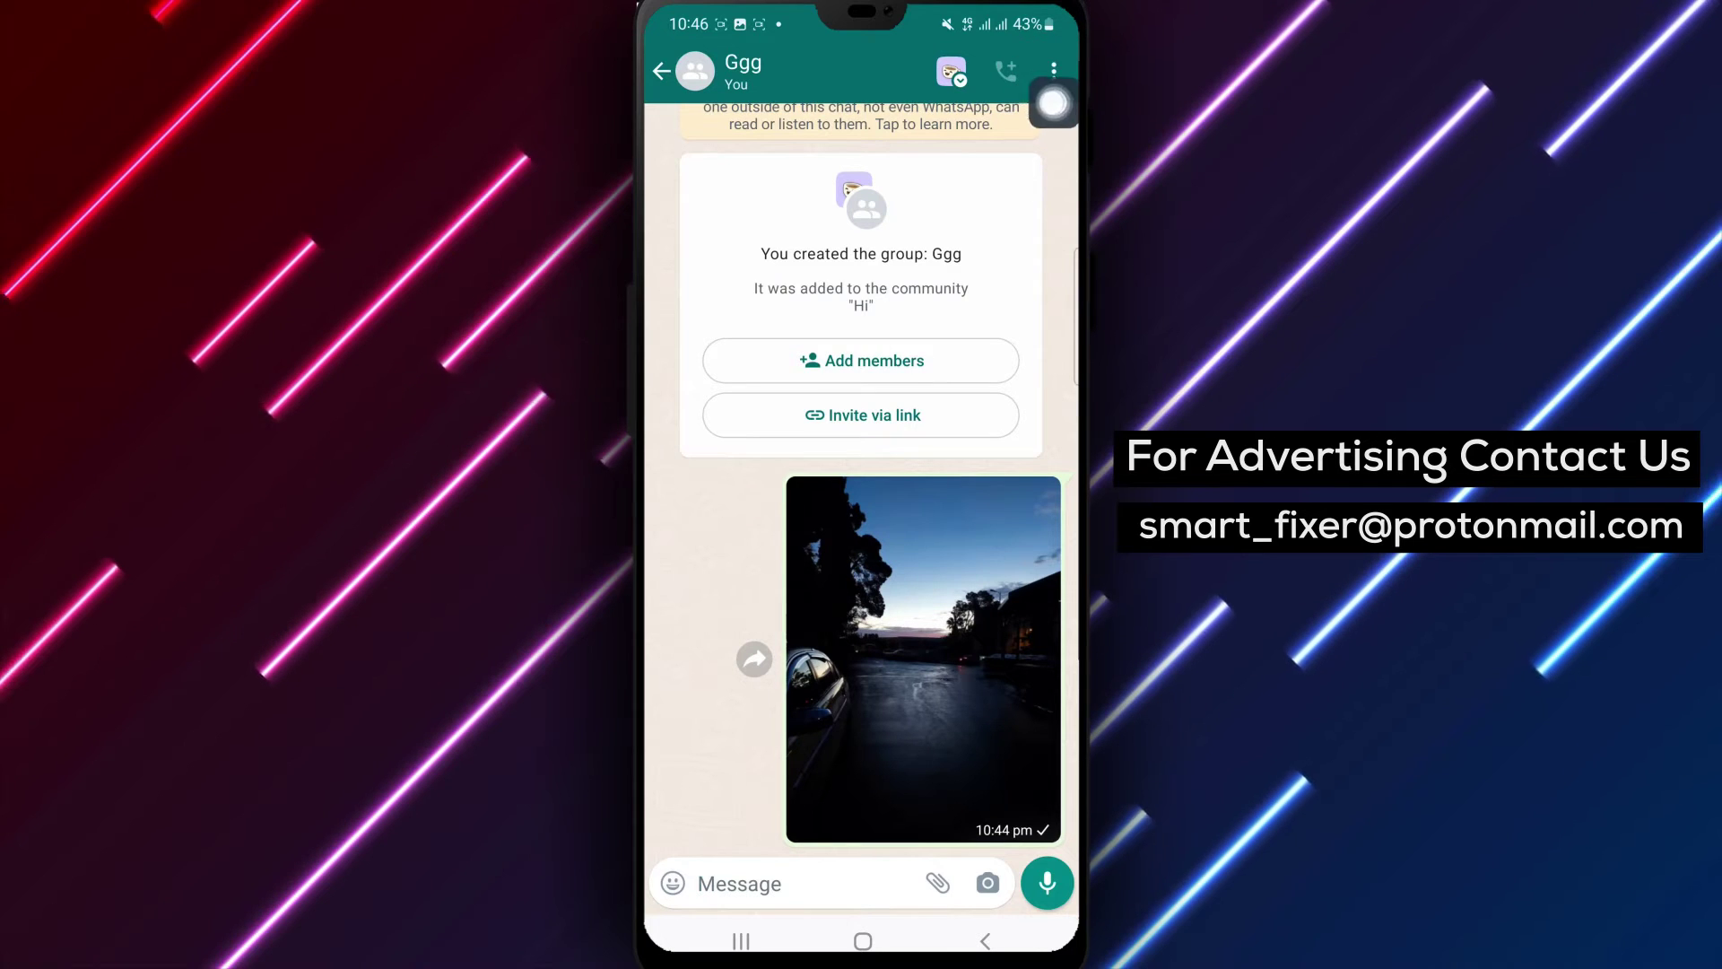
Step: Start exporting the Ggg chat from its options menu under More > Export chat
click(1054, 72)
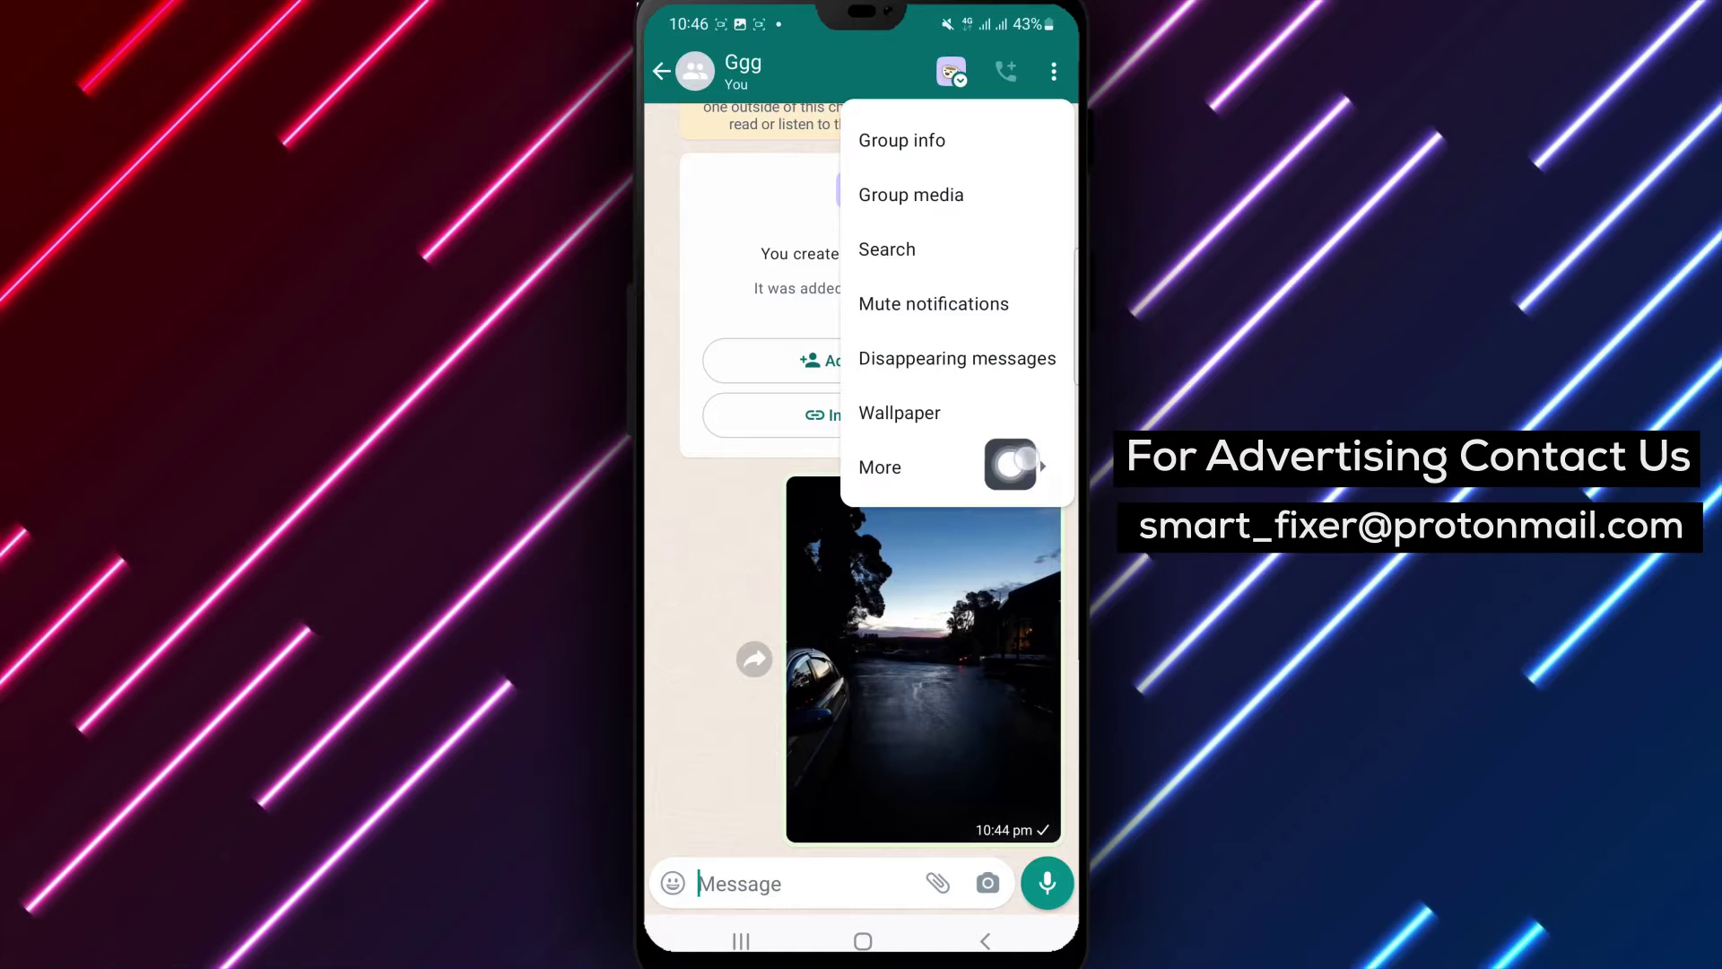
click(1046, 467)
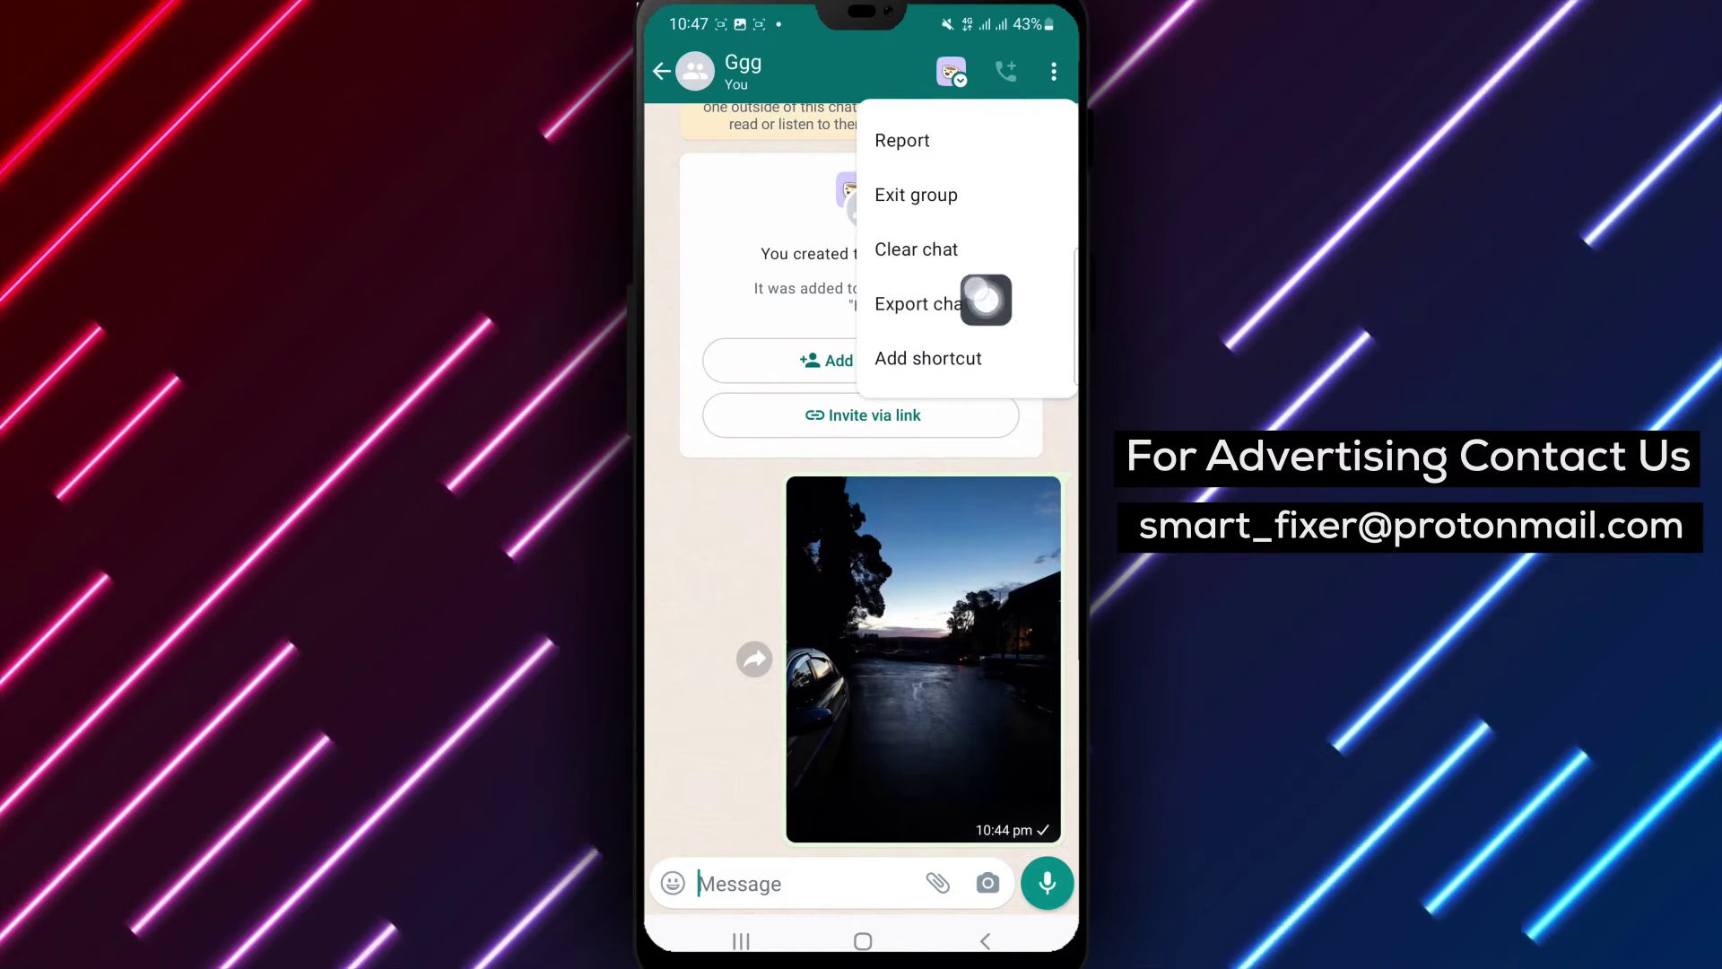
click(1047, 303)
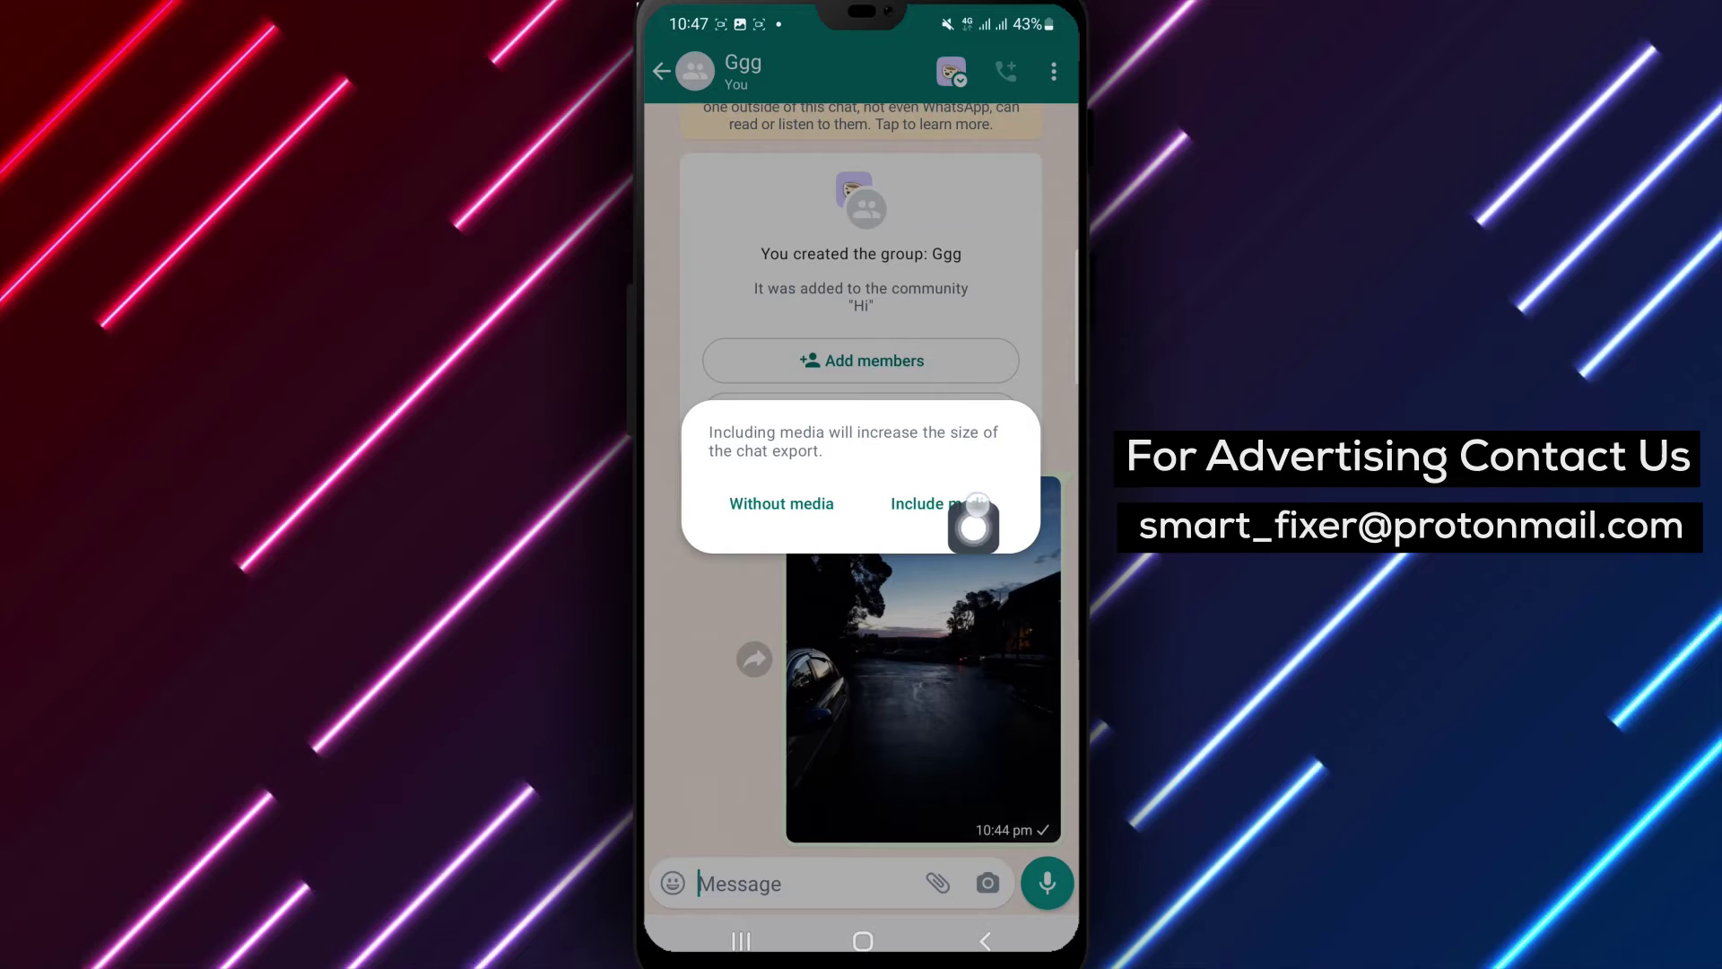
Step: Export the chat including media and share both items with Amal Amal
click(942, 503)
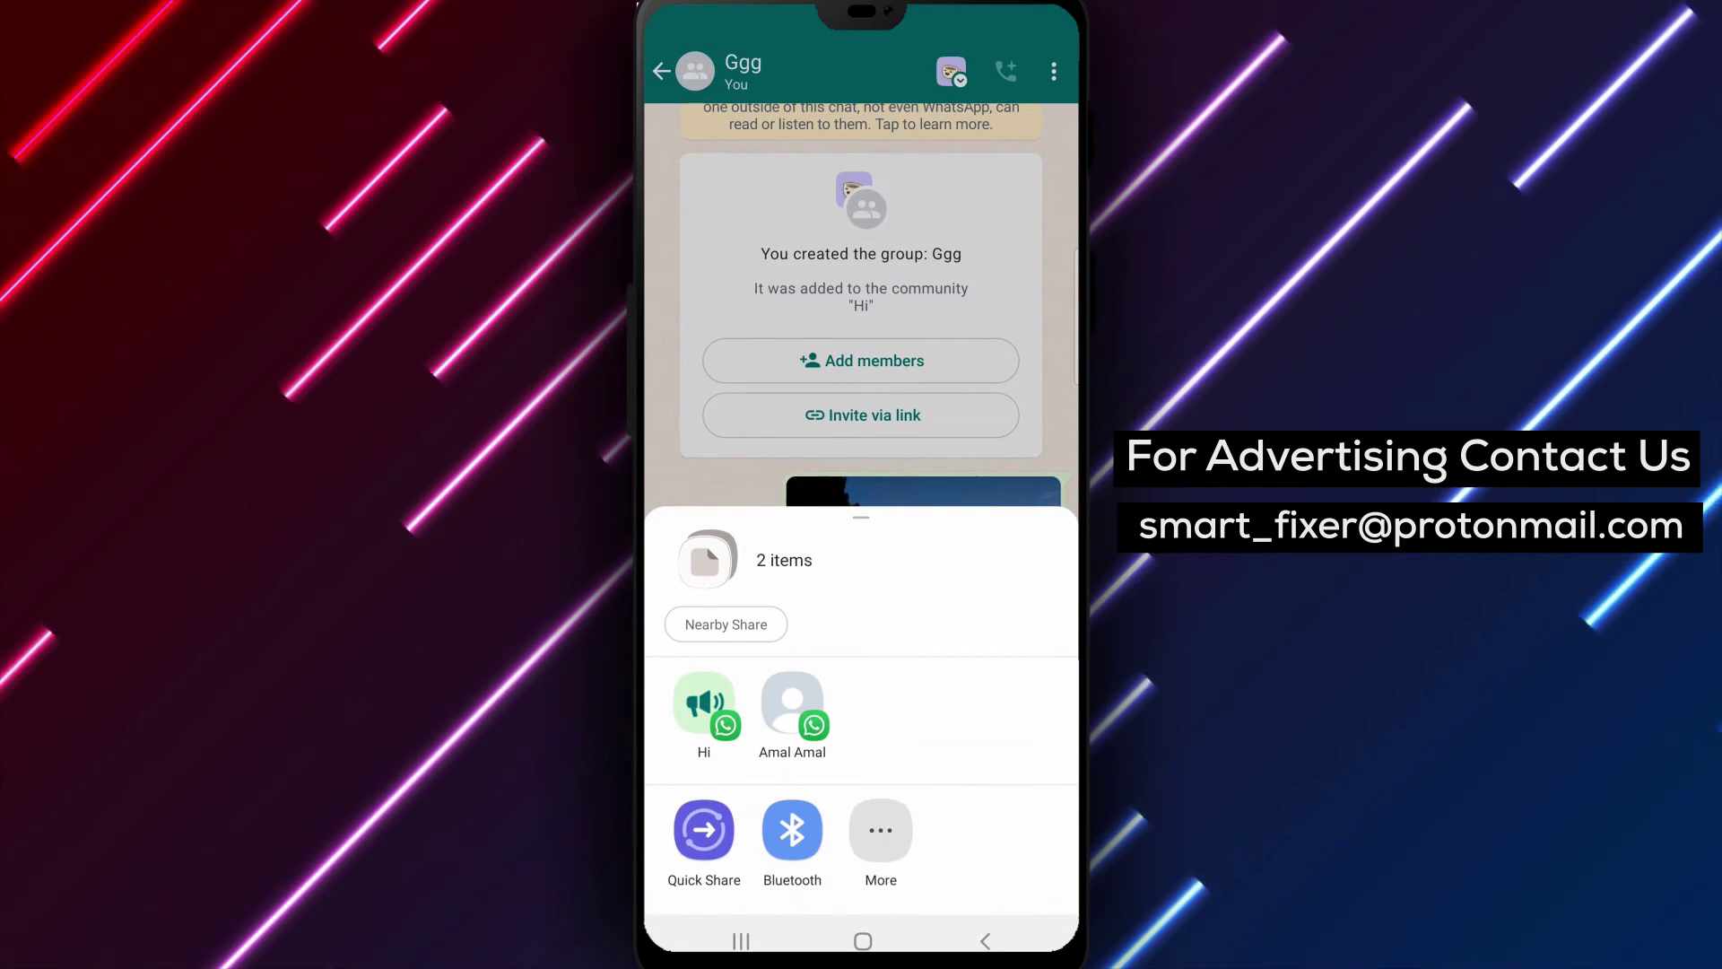
click(792, 705)
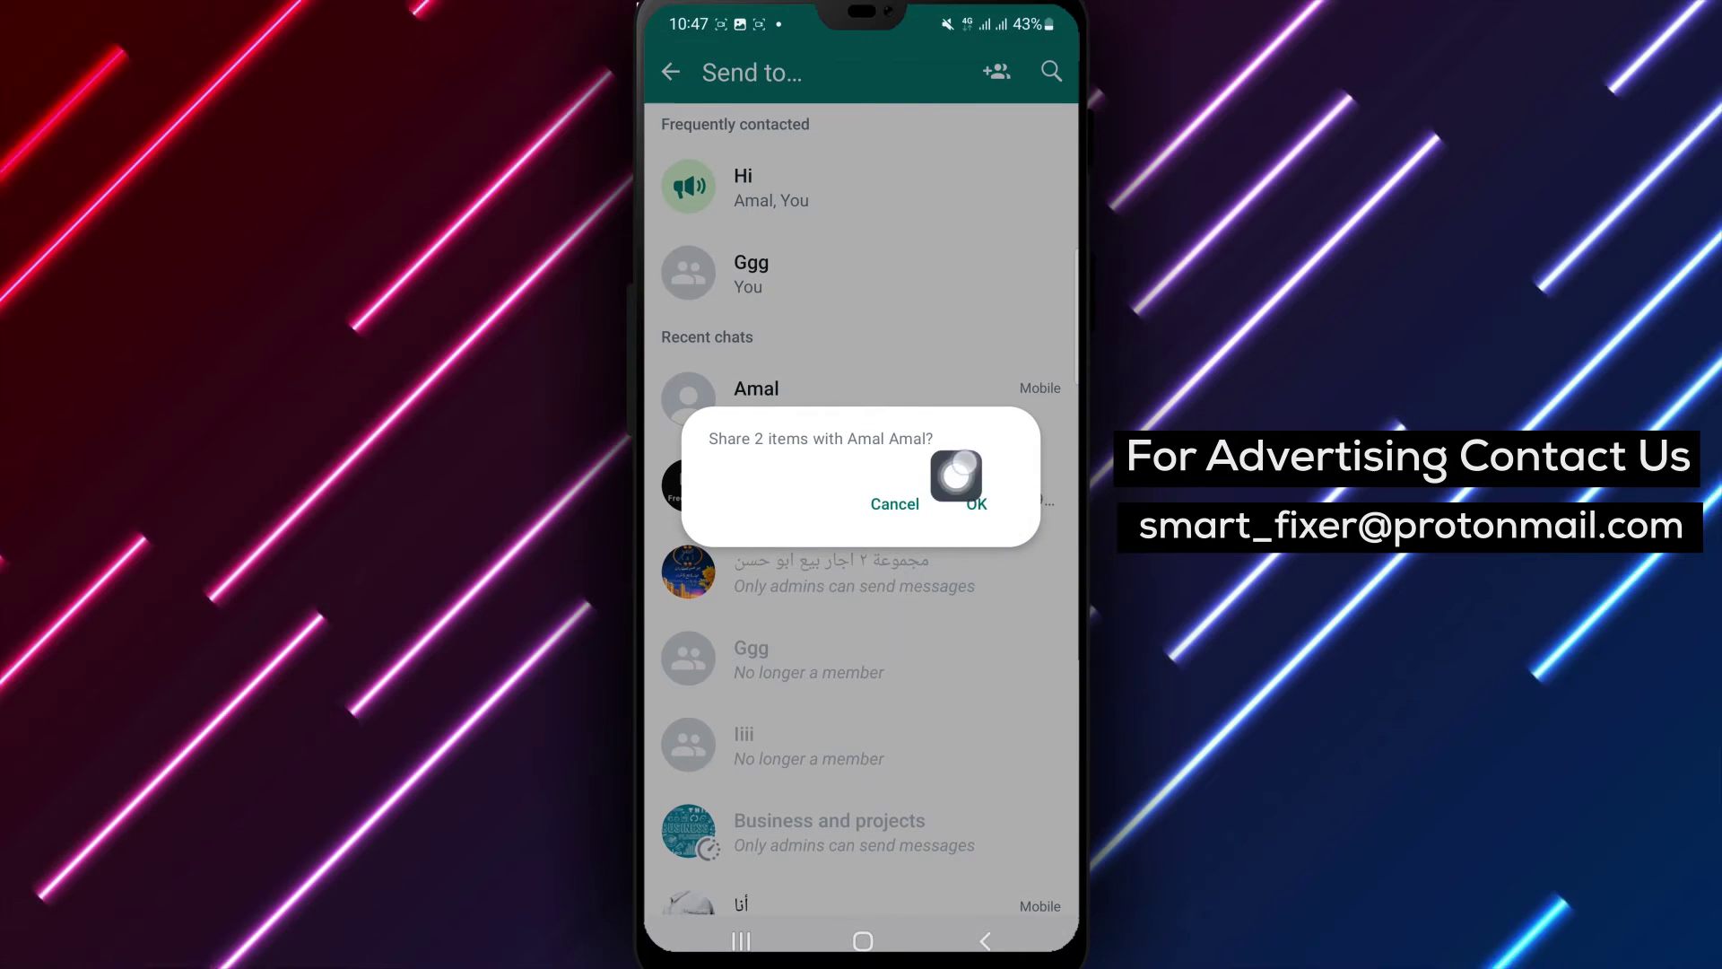
click(977, 503)
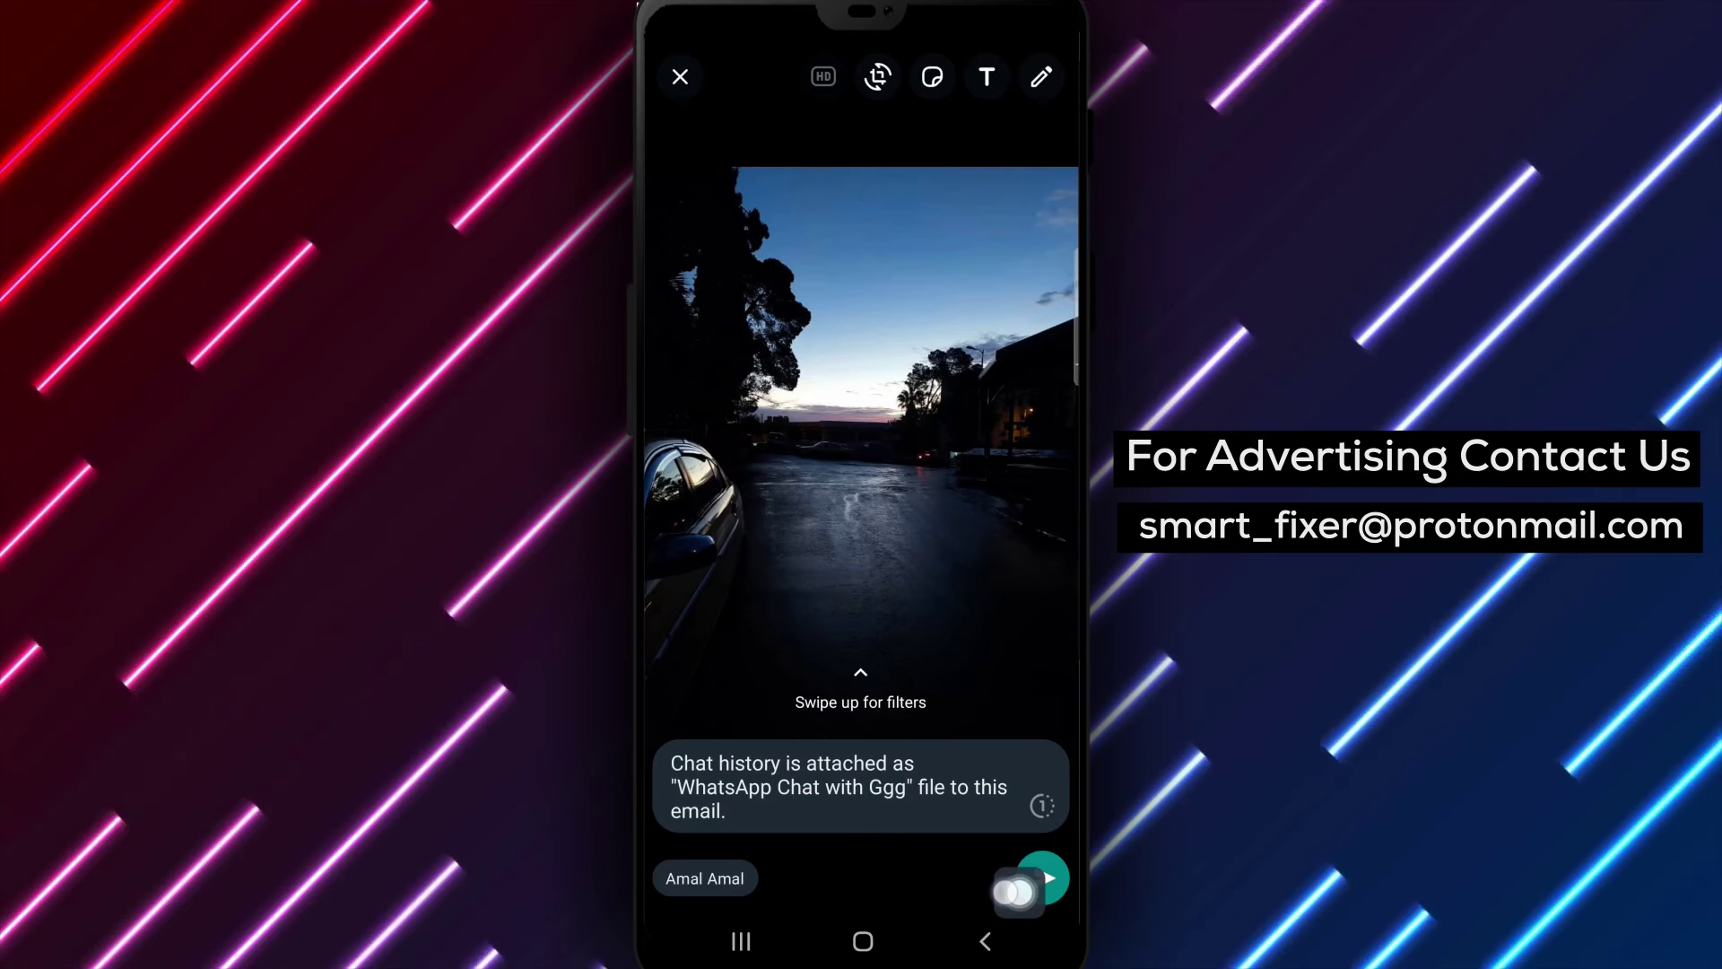
Step: Send the photo and exported chat file to Amal Amal
click(1045, 878)
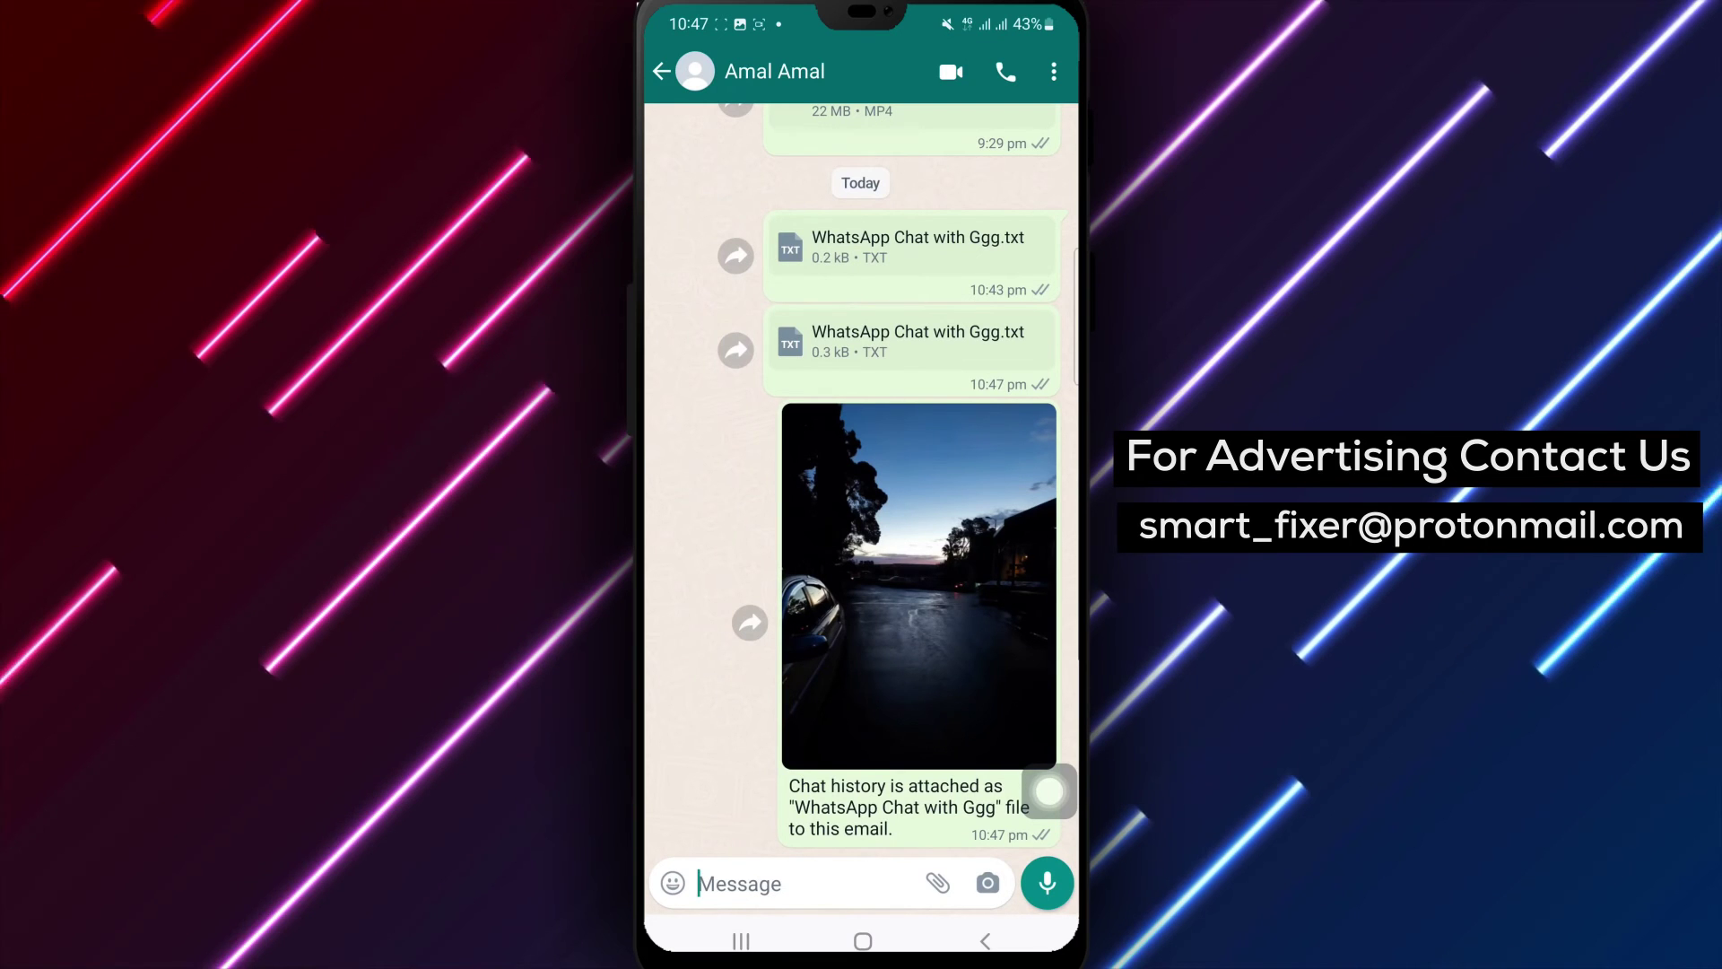
click(862, 941)
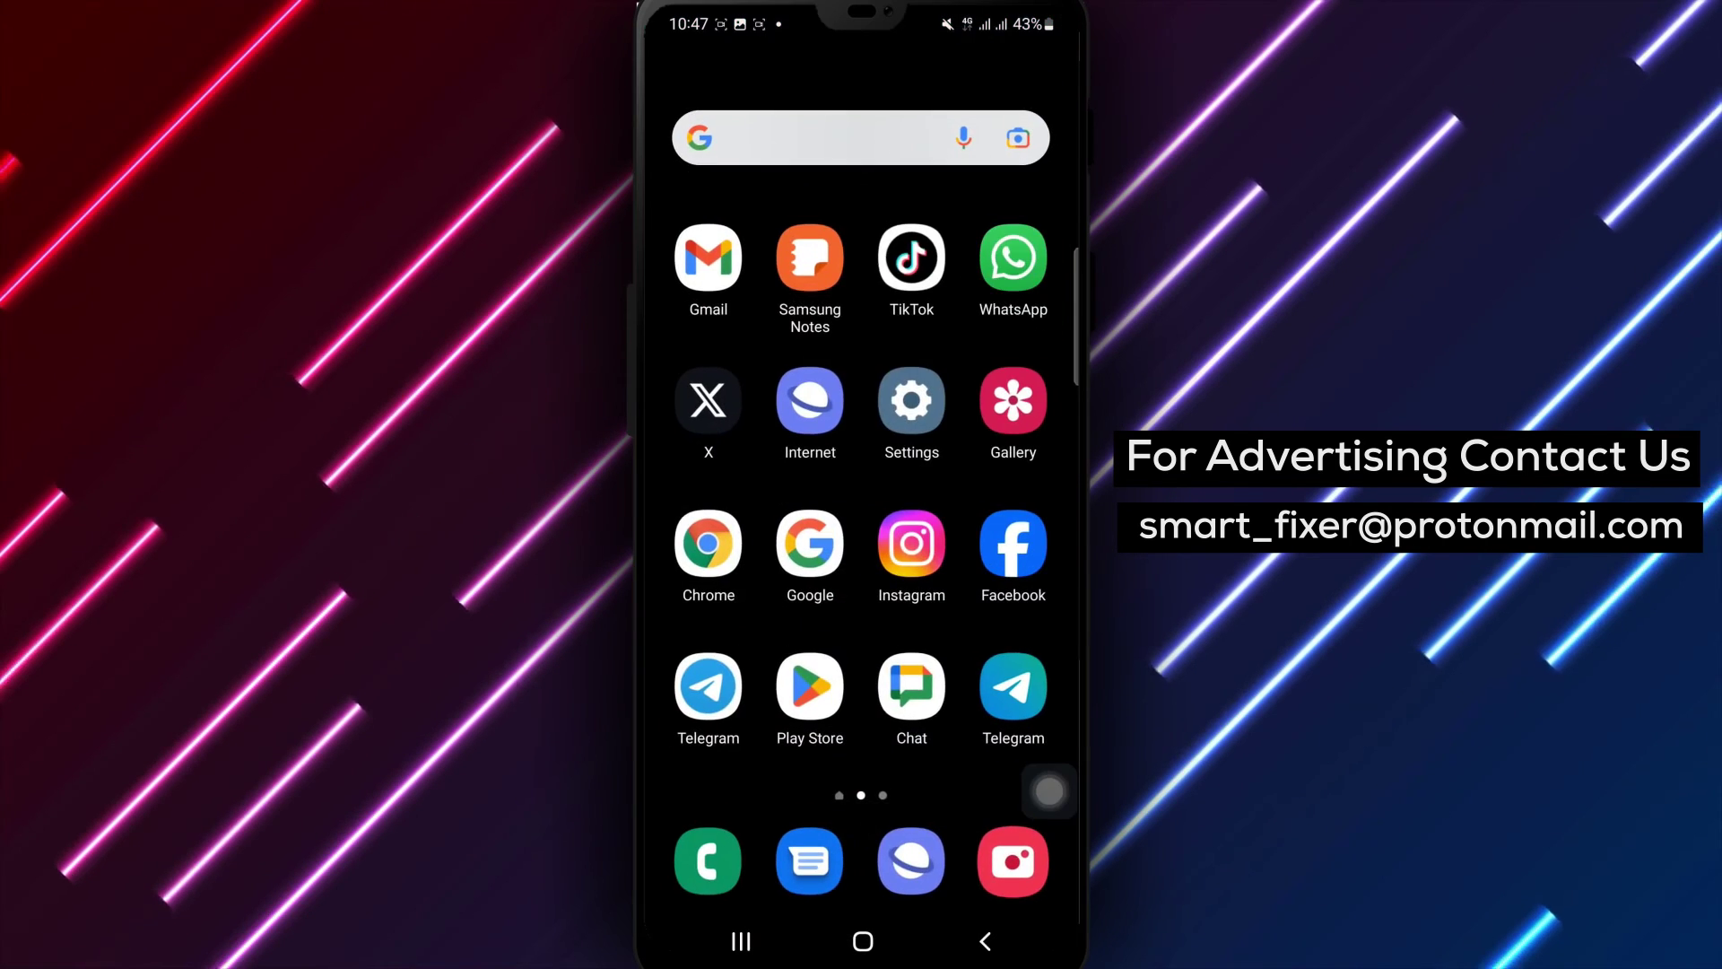